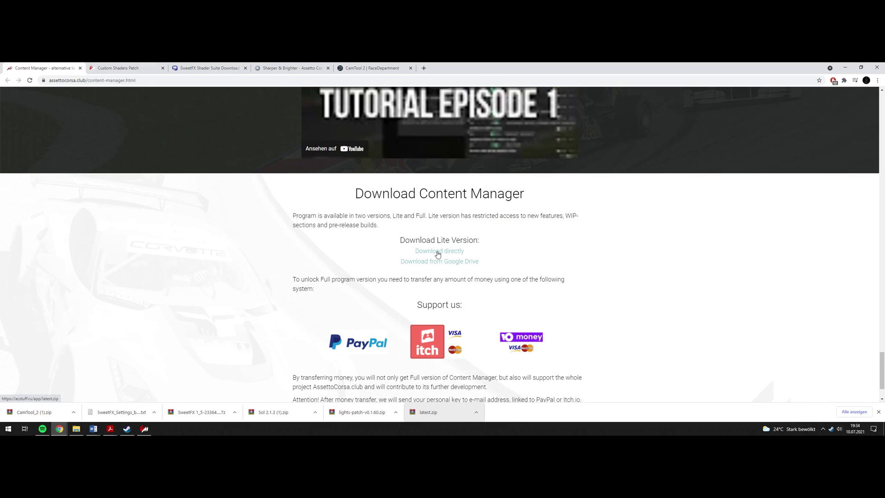
Open latest.zip in WinRAR beside the assettocorsa folder in Explorer and copy the folder path
left_click(421, 411)
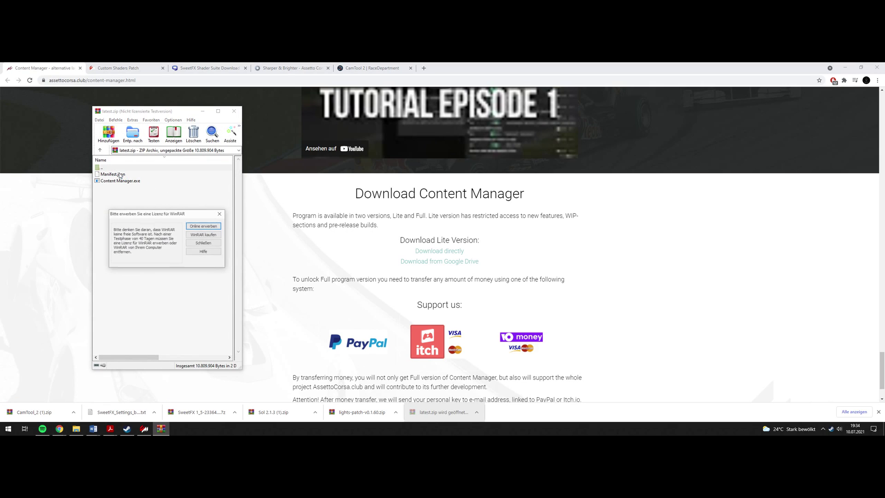
left_click(191, 242)
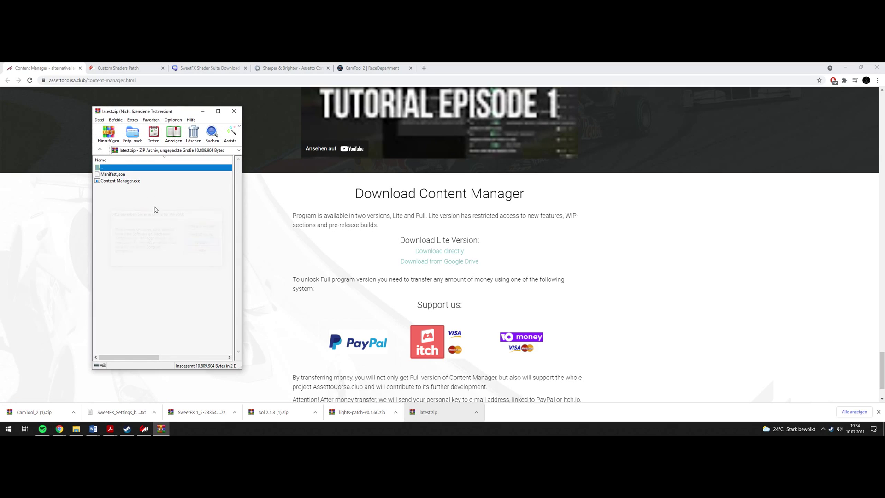
left_click(76, 428)
left_click_drag(273, 127, 579, 102)
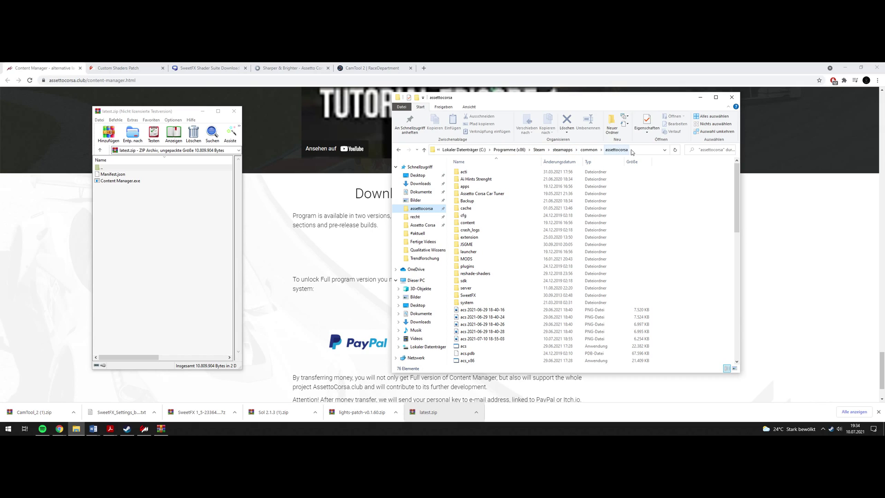
left_click(645, 152)
key("ctrl+c")
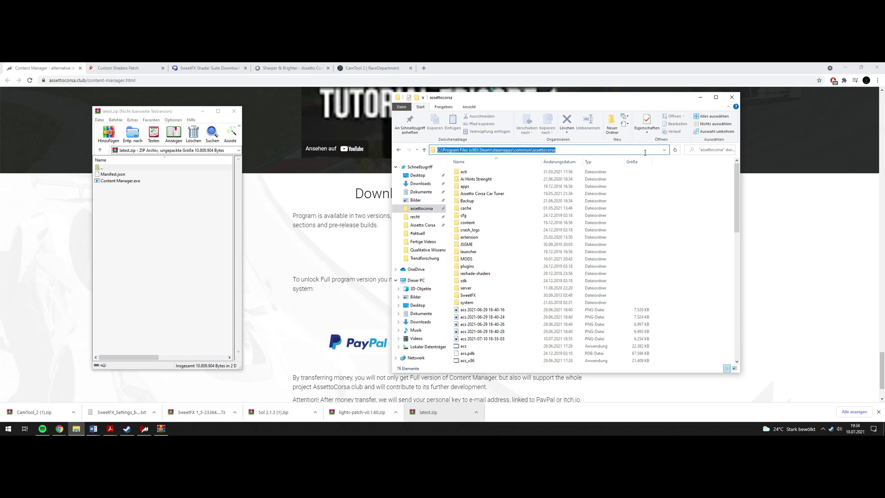
Extract Manifest.json and Content Manager.exe from the archive into the assettocorsa folder
left_click(143, 174)
left_click(127, 181, "shift")
left_click(132, 134)
key("ctrl+v")
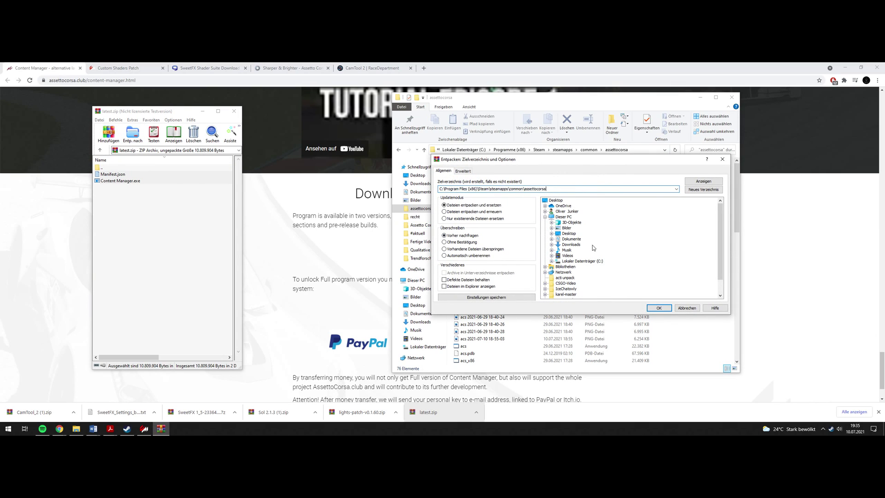
left_click(658, 308)
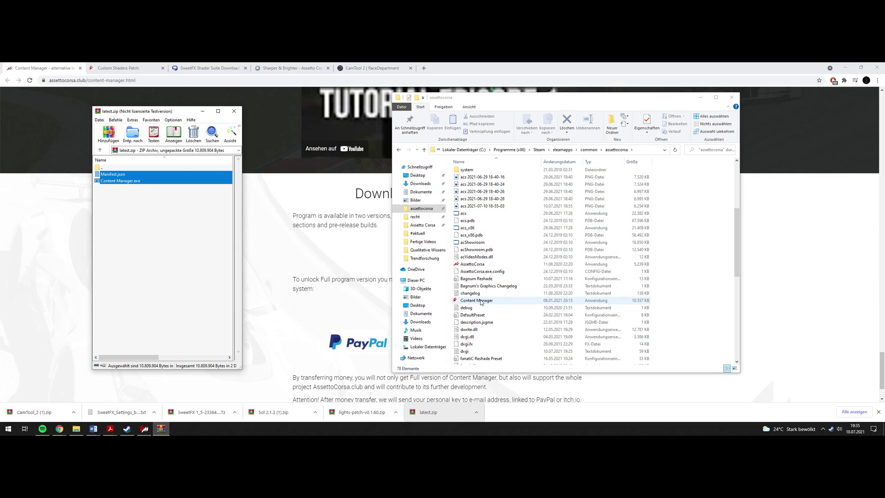
left_click(473, 263)
scroll(486, 286, "down", 1)
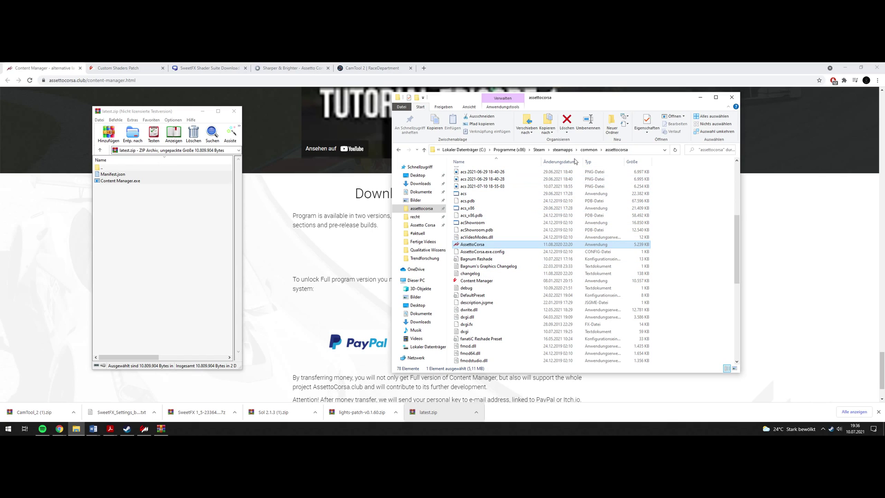
Start Content Manager from the assettocorsa folder to reach its Quick Race setup
mouse_move(485, 245)
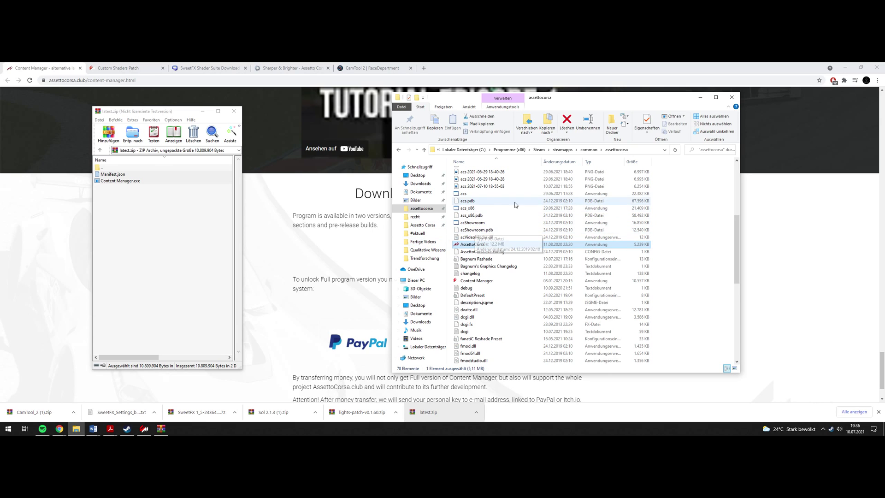
left_click(144, 429)
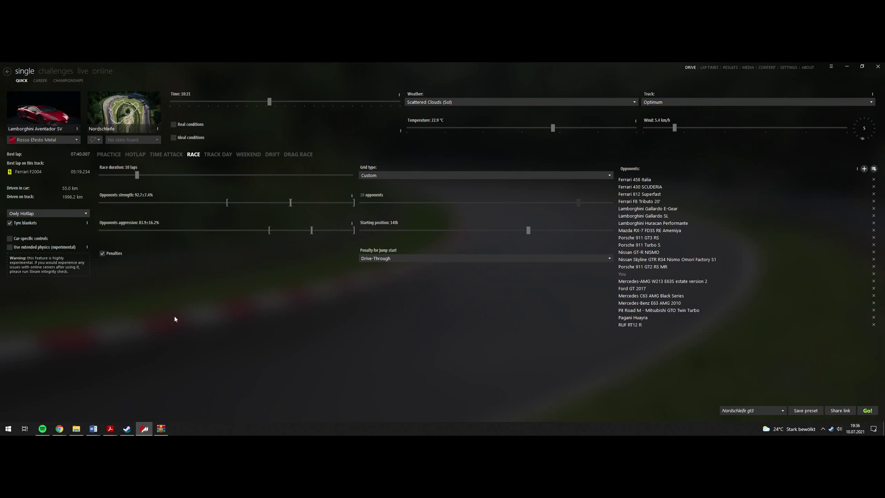
Browse the Content Manager, Assetto Corsa and Custom Shaders Patch settings, then return to Chrome
left_click(787, 68)
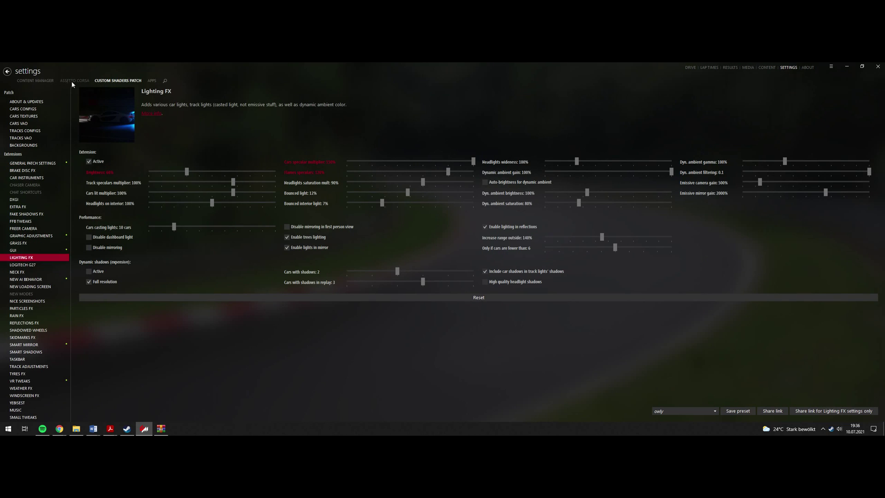
left_click(39, 81)
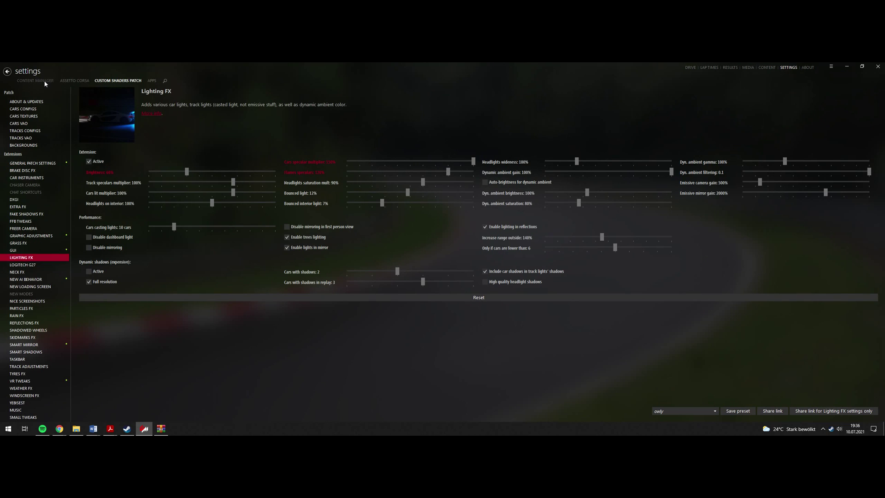
left_click(71, 81)
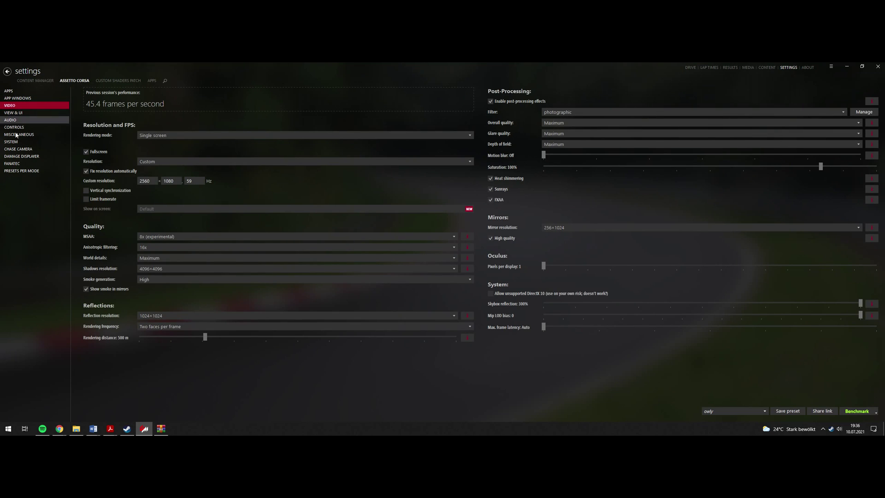
left_click(100, 82)
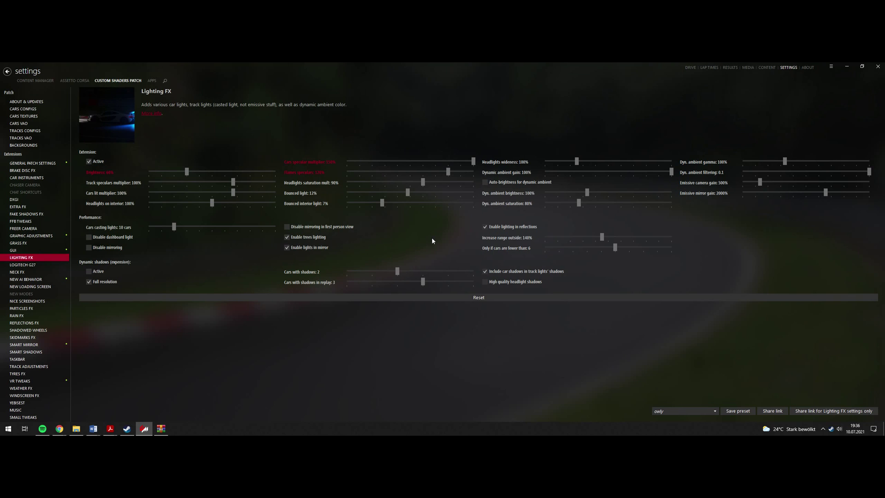
mouse_move(60, 430)
left_click(79, 406)
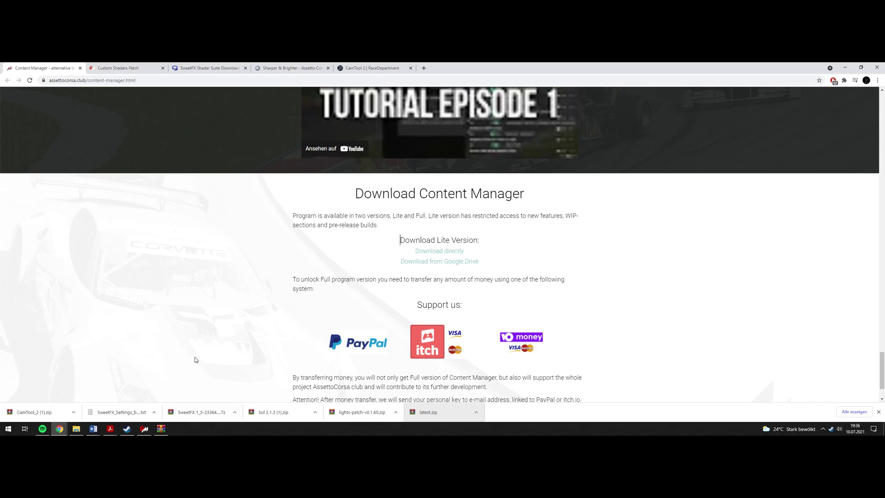
On the Custom Shaders Patch page, open the downloaded lights-patch-v0.1.60.zip in WinRAR
left_click(139, 68)
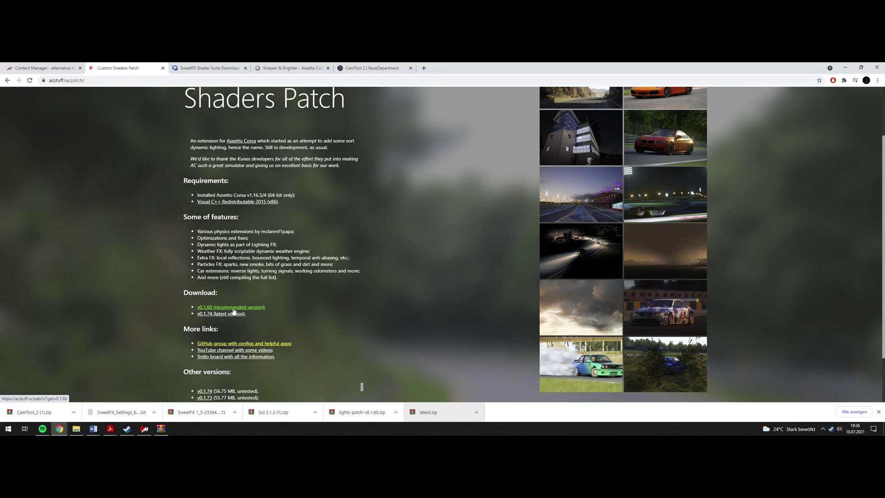
left_click(362, 412)
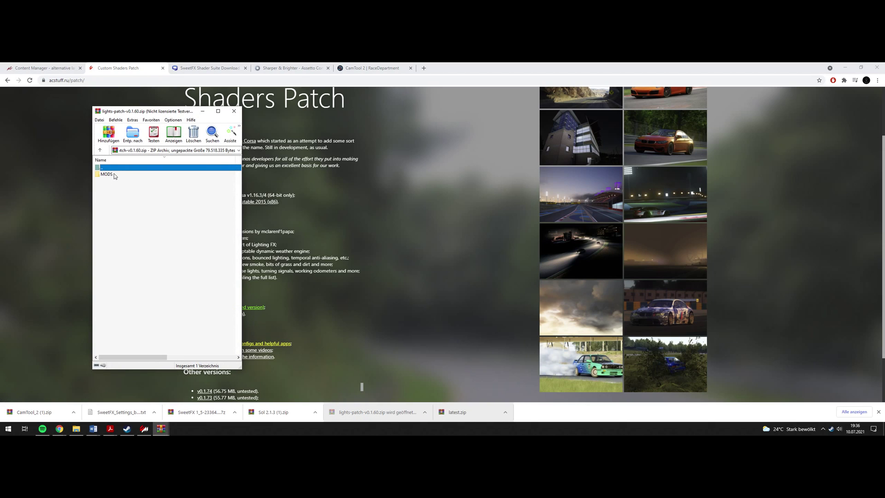
Drop the Shaders Lights Patch folder from the archive's MODS folder onto Content Manager to install it
left_click(203, 243)
double_click(107, 173)
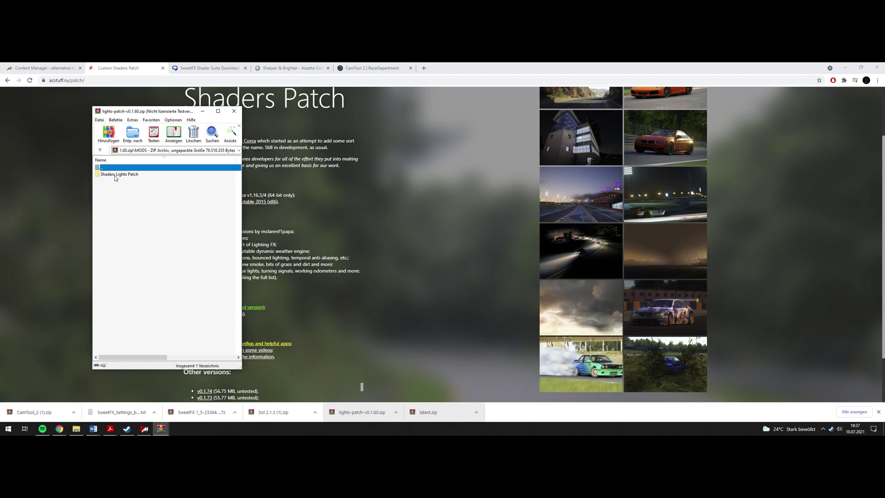
double_click(124, 174)
key("BackSpace")
left_click_drag(115, 176, 722, 89)
left_click_drag(835, 67, 831, 67)
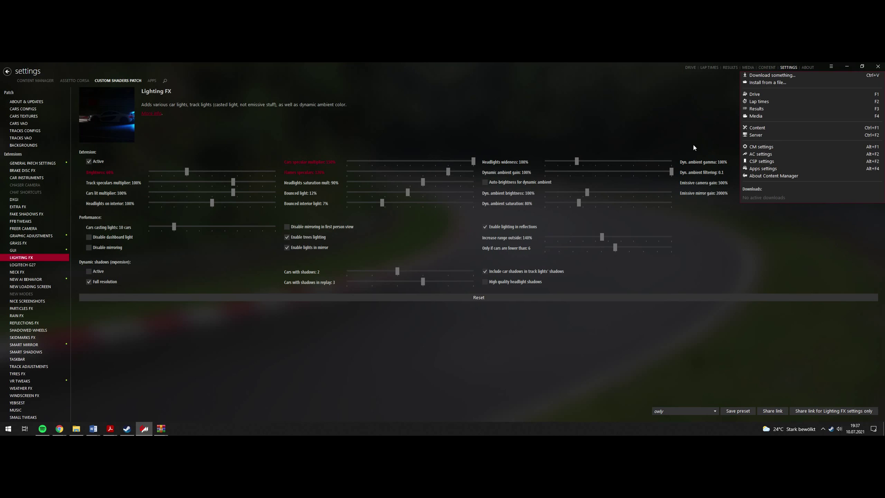
Close the install menu and scroll the General Patch Settings down to GPU optimizations
left_click(495, 114)
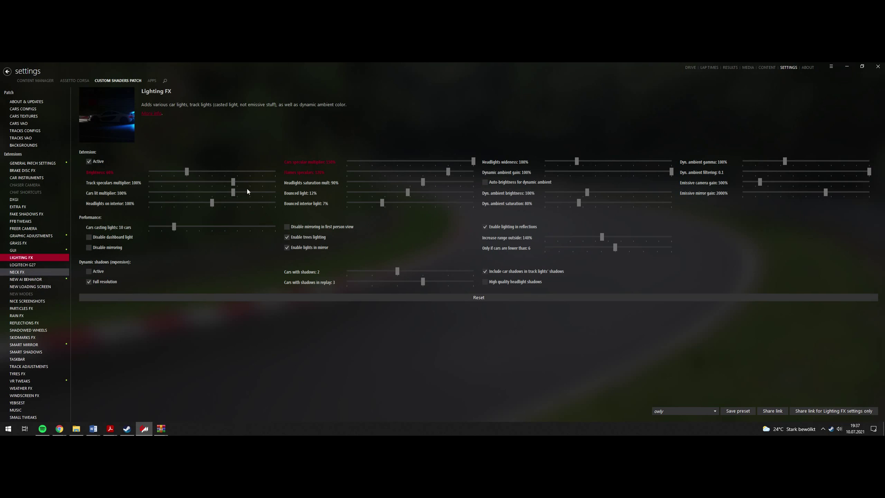
scroll(378, 261, "down", 2)
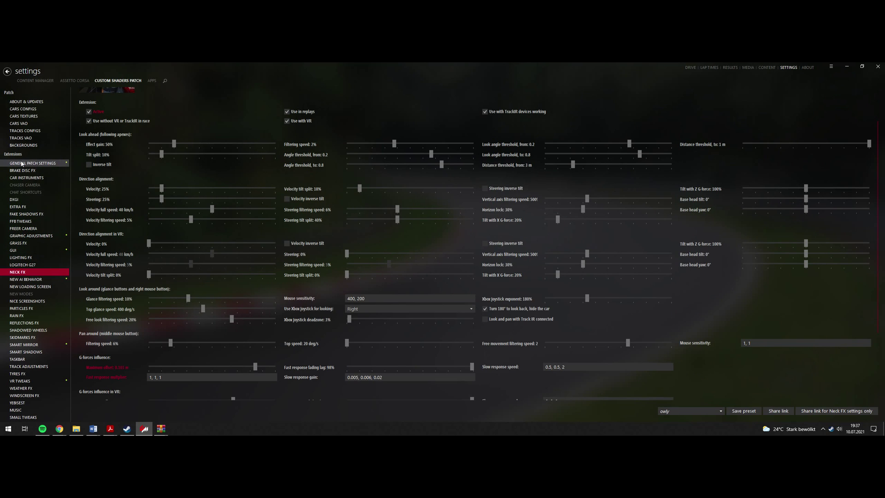
scroll(400, 210, "down", 2)
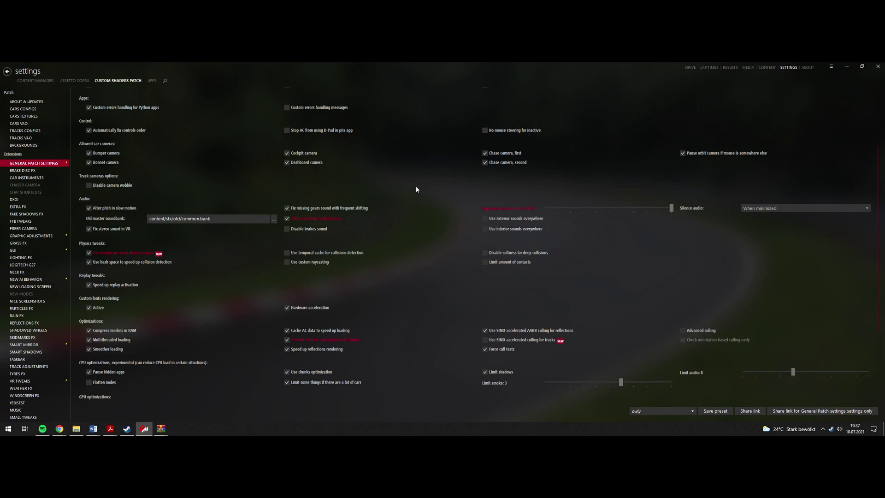
scroll(267, 277, "down", 3)
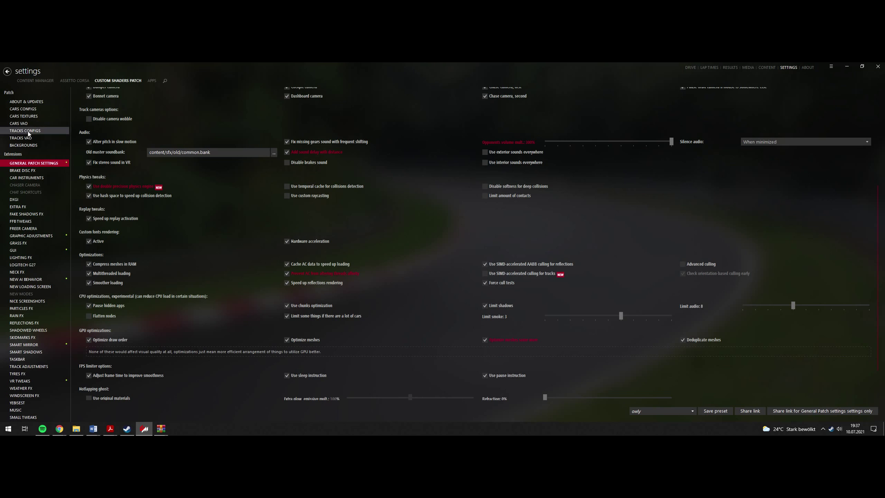
Check the saved presets list, keeping owly, then bring the Chrome patch page forward
left_click(685, 412)
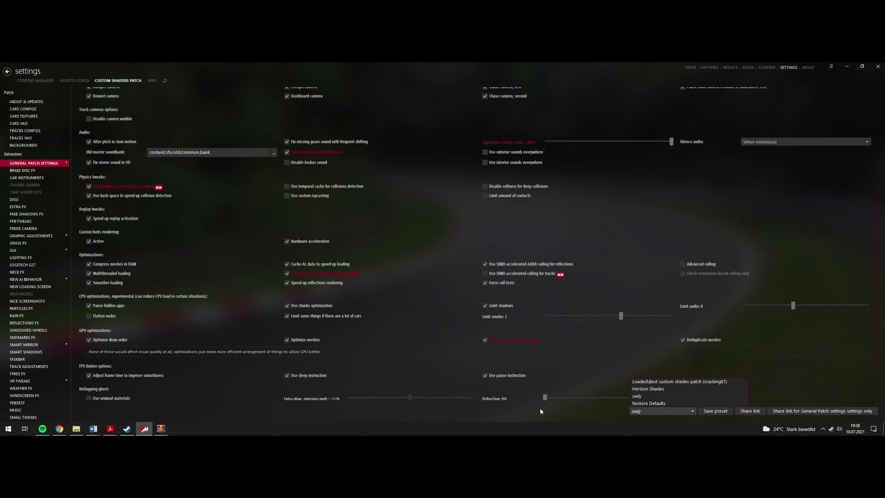
left_click(450, 293)
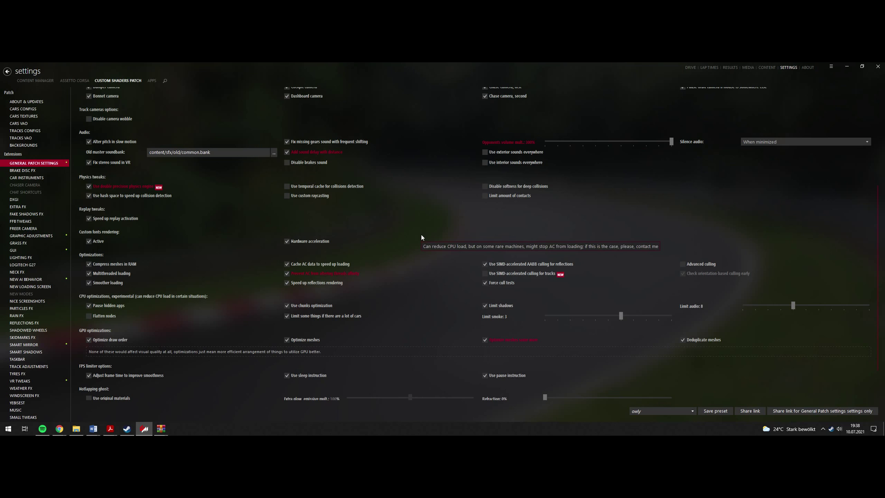
mouse_move(60, 429)
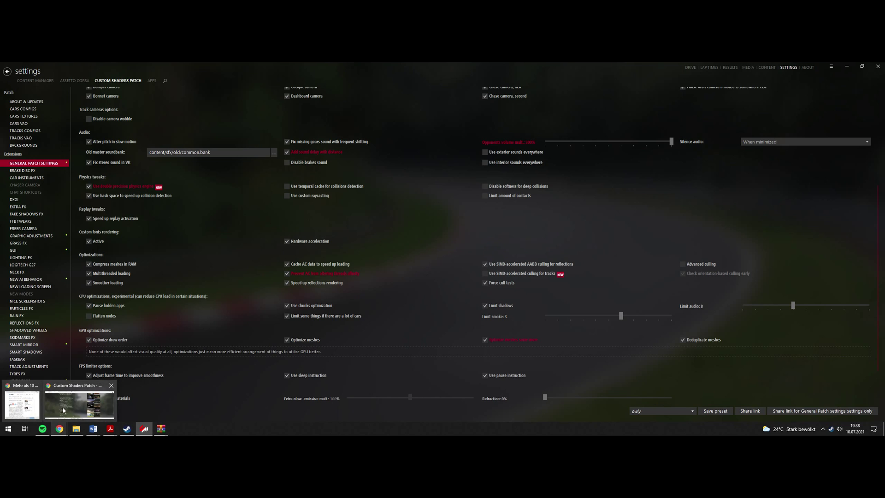
left_click(54, 408)
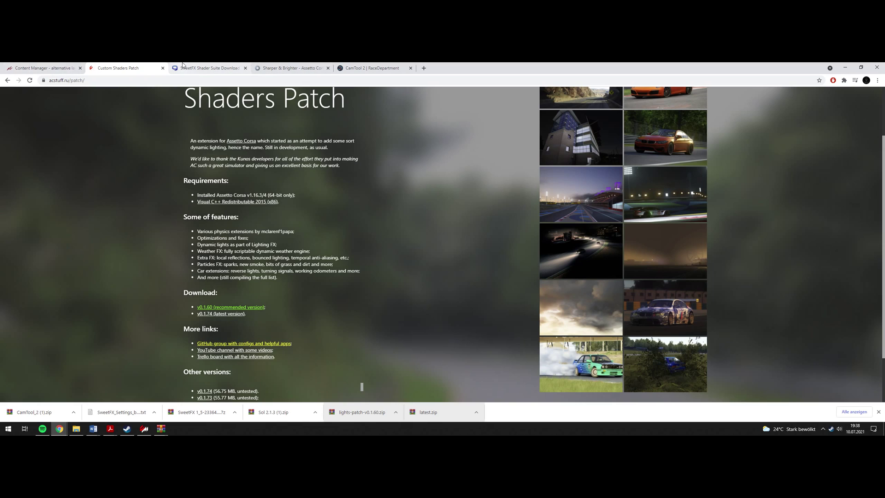
Search 'assetto corsa so', open the RaceDepartment Sol 2.1.3 page, and open the downloaded Sol zip
left_click(143, 82)
type("assetto corsa so")
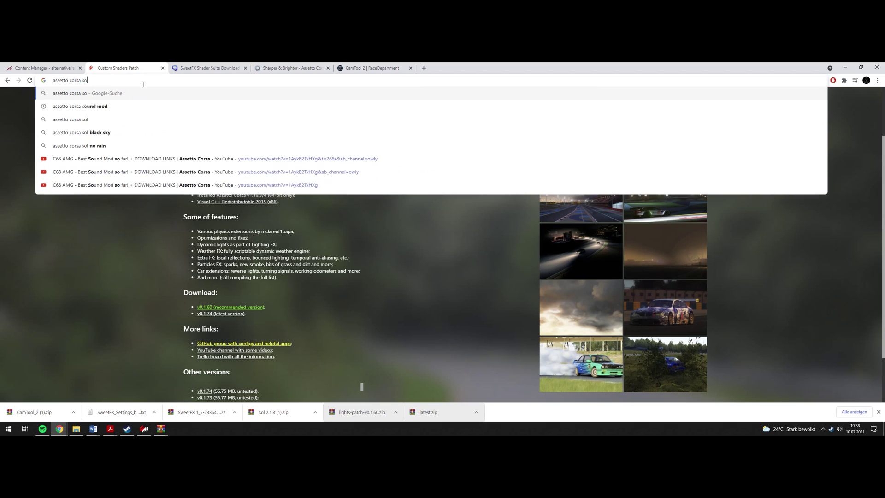
key("Return")
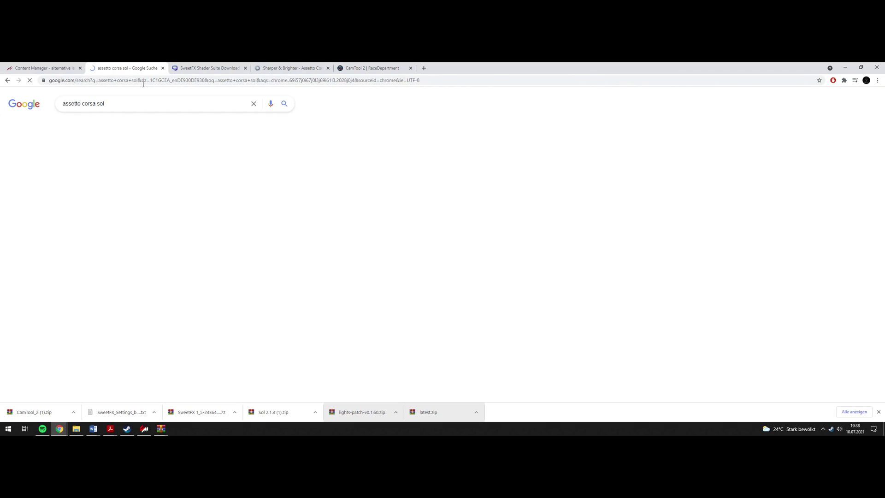
left_click(112, 164)
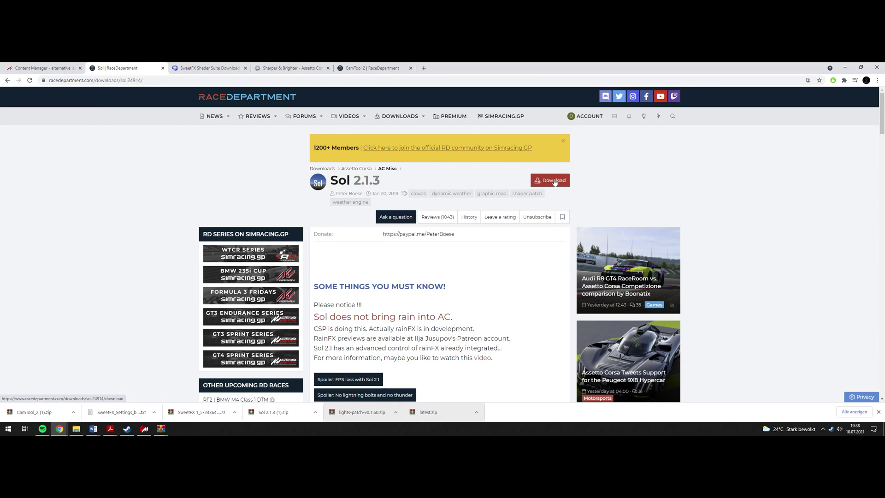
left_click(281, 413)
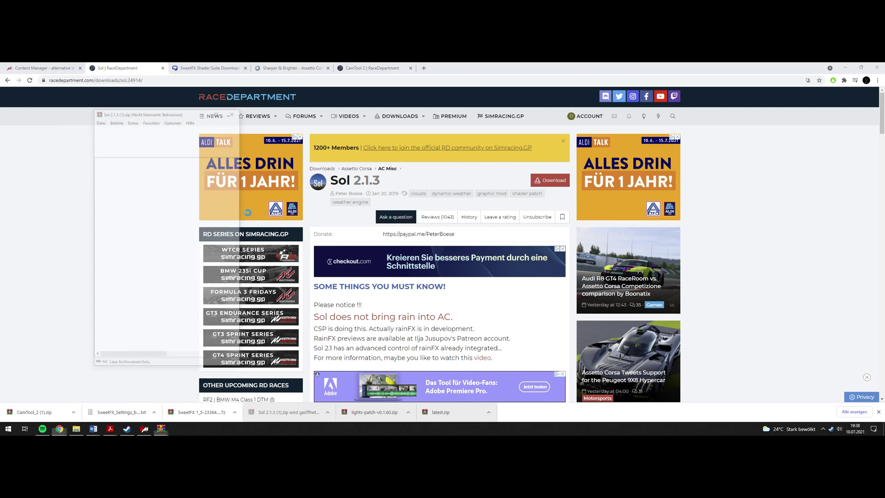
Inspect the Sol 2.1.3 folder and PDFs in the archive's MODS folder, then return to Content Manager
double_click(112, 175)
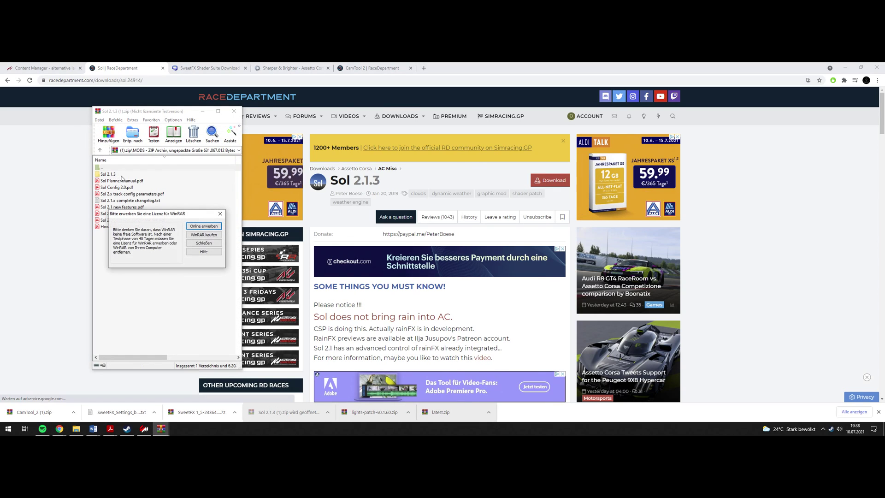
left_click(204, 243)
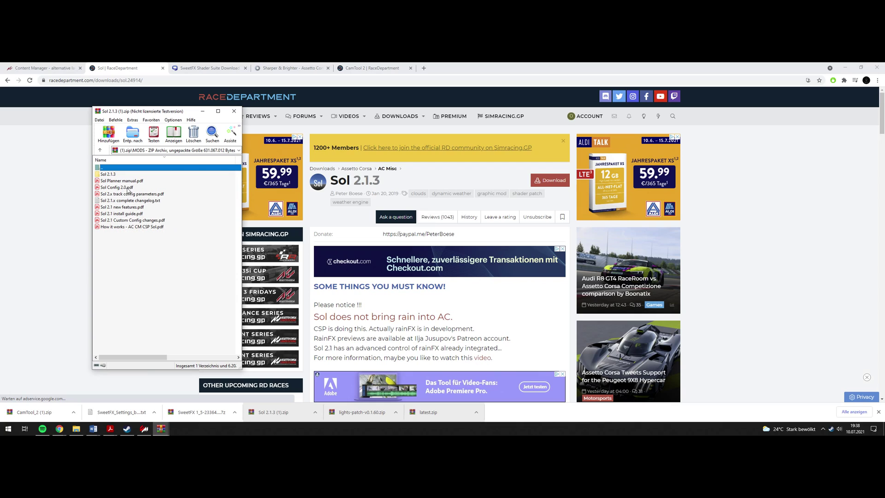
double_click(116, 169)
double_click(116, 175)
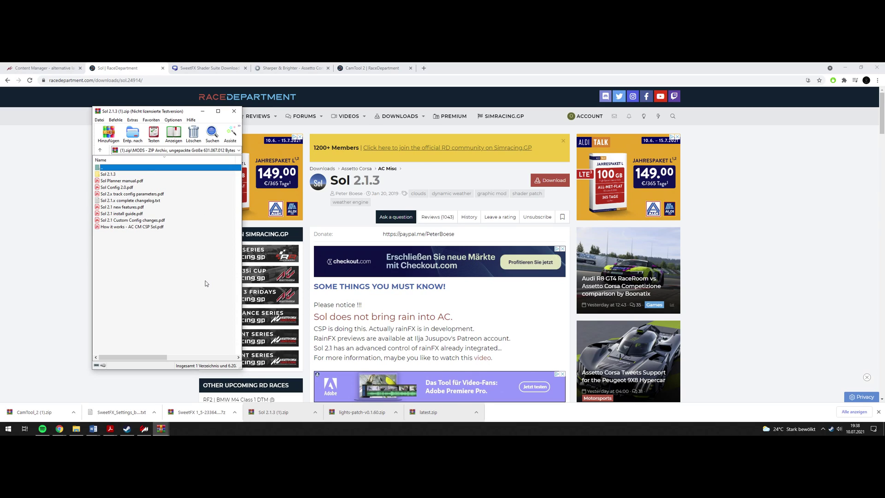
left_click(144, 428)
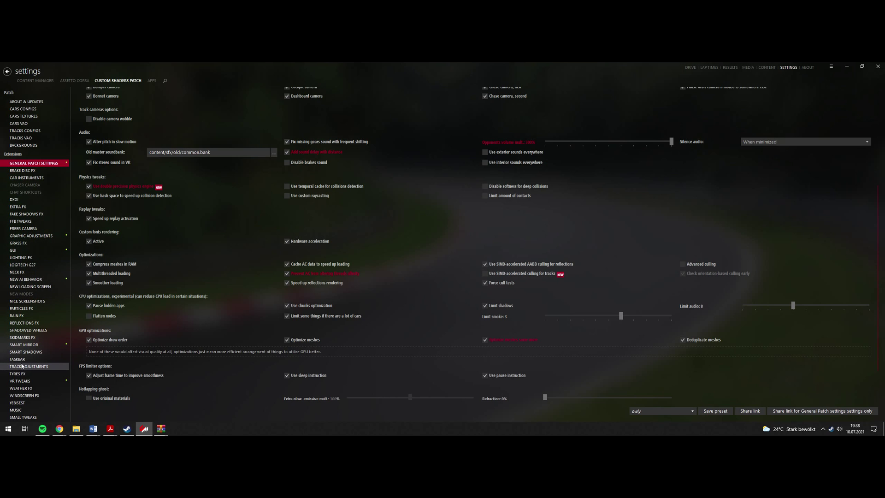
Keep Sol 2.1 as the Weather FX controller script
left_click(22, 389)
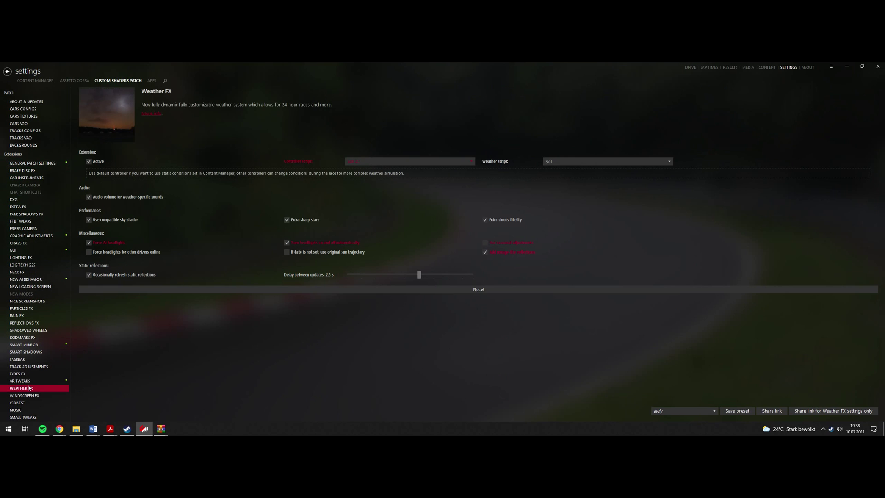
left_click(376, 162)
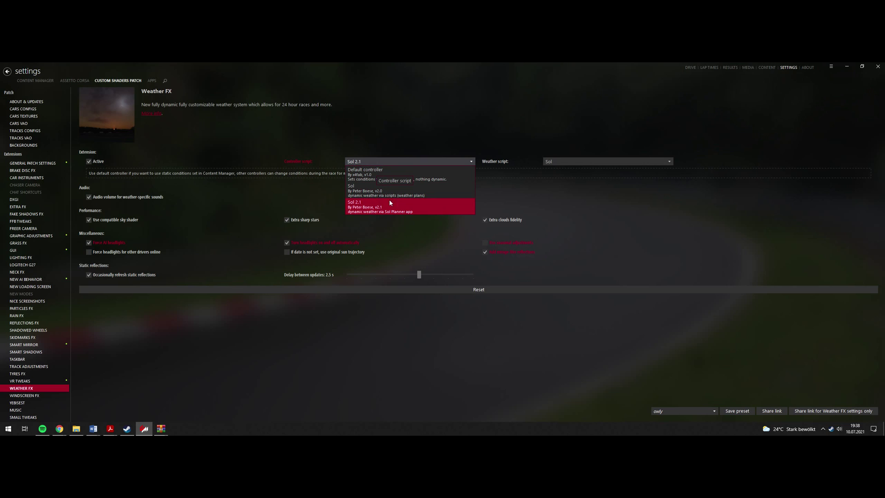
left_click(481, 125)
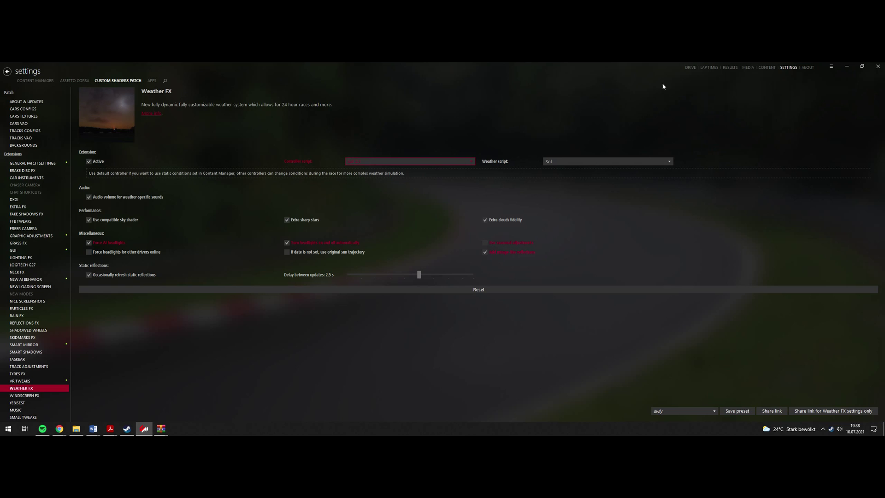
In the race setup, open the Weather list to show the Sol weather types
left_click(688, 67)
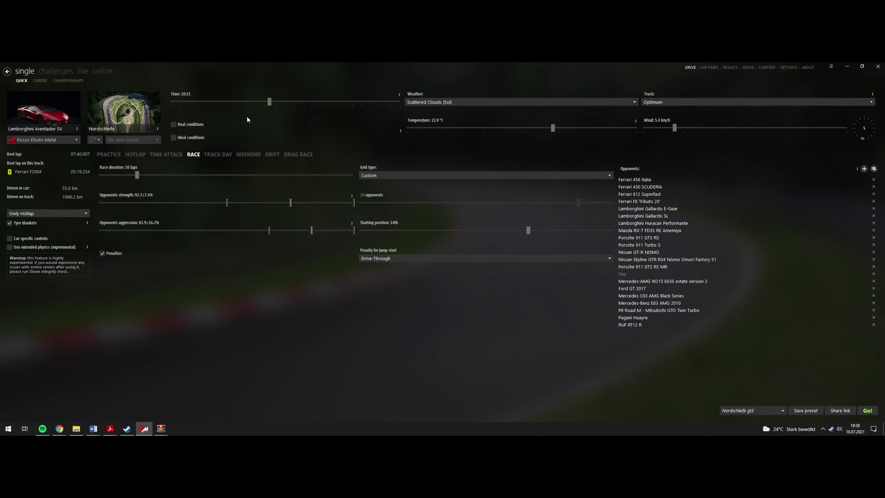
left_click(435, 102)
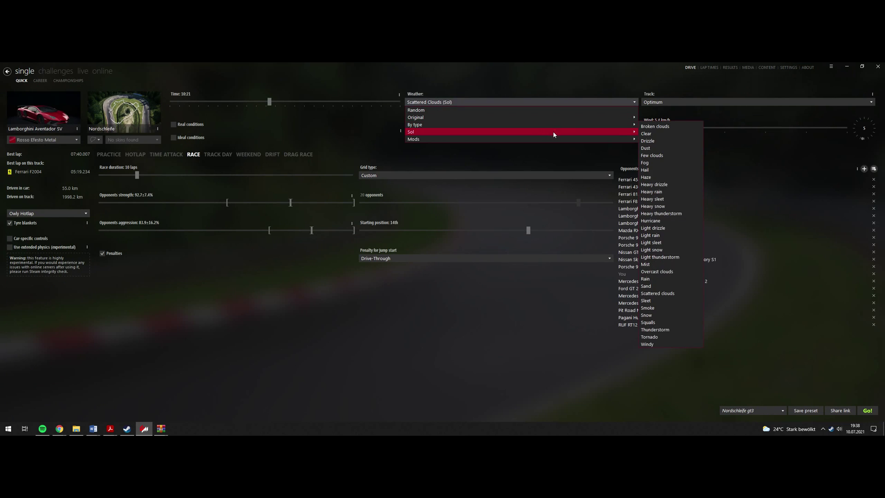
mouse_move(625, 133)
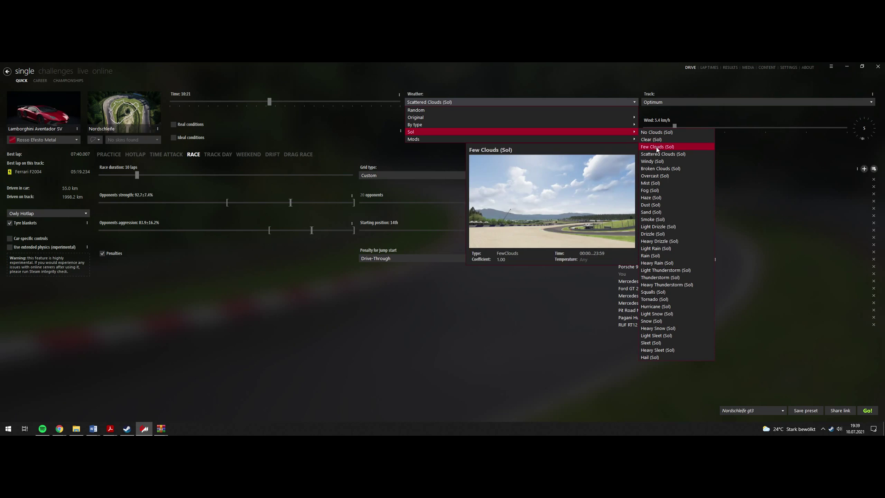